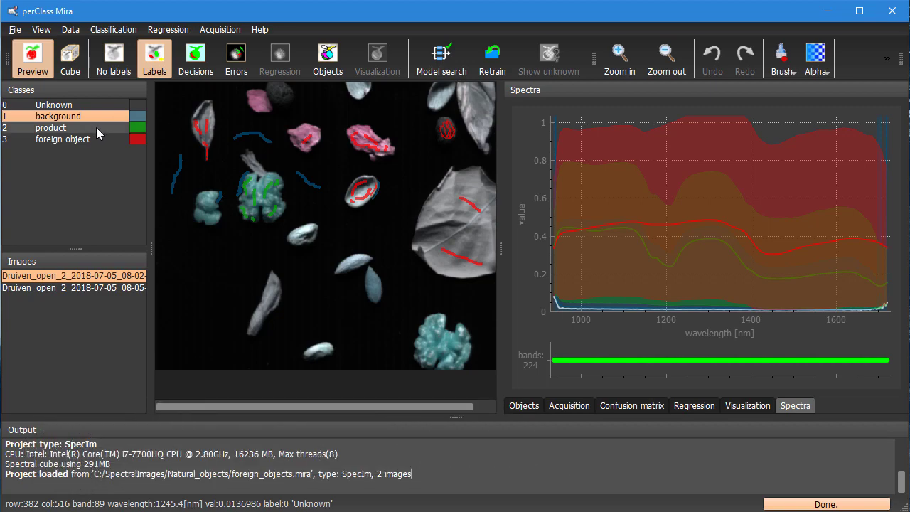
# Select the product and foreign object classes in the Classes list
pyautogui.click(90, 129)
pyautogui.click(90, 142)
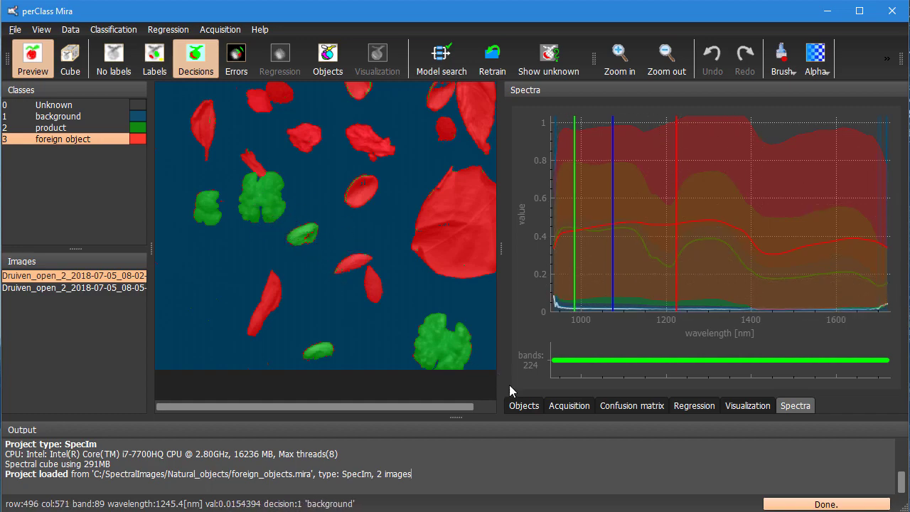
# Open the Objects settings and set the product class as a foreground class
pyautogui.click(523, 406)
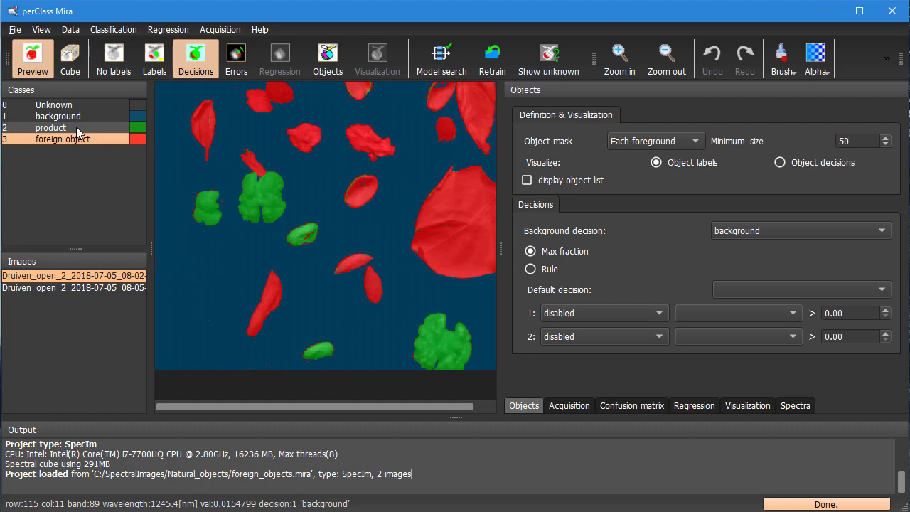
pyautogui.click(49, 128)
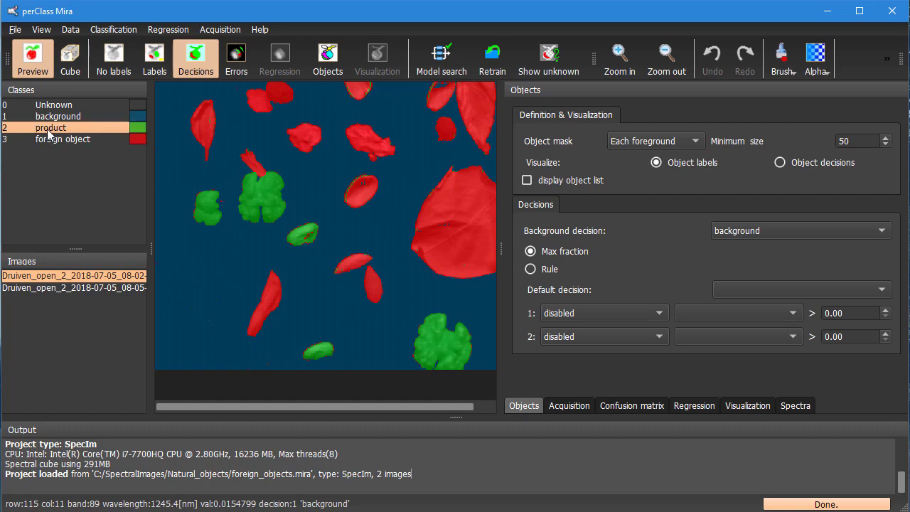
pyautogui.rightClick(87, 134)
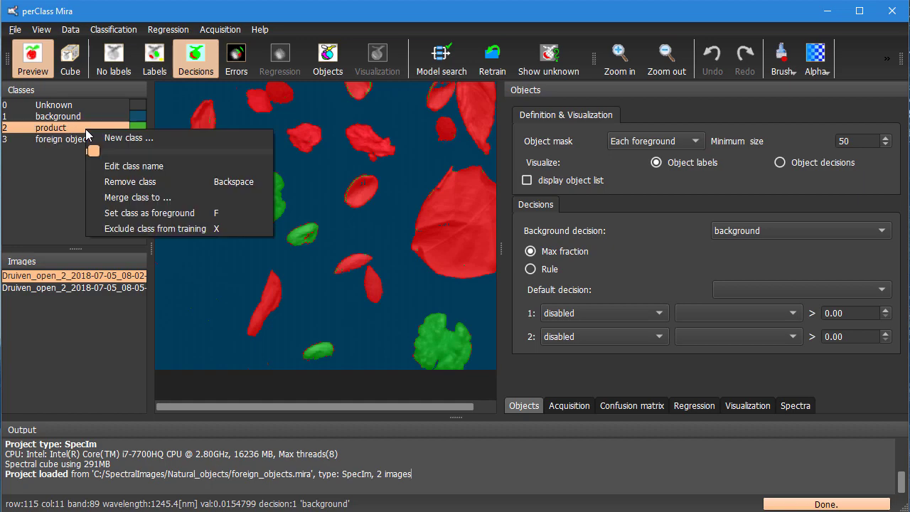
pyautogui.click(173, 213)
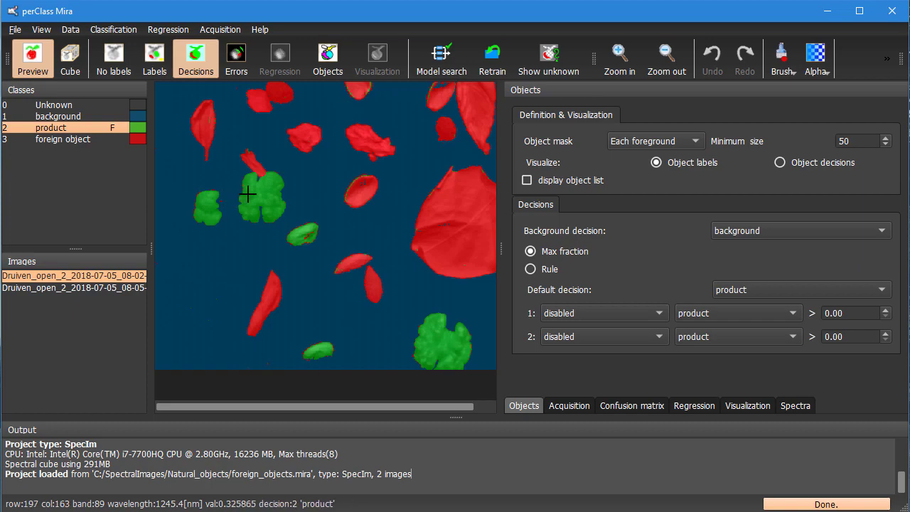
# Show the image split into objects, comparing label and decision colouring and ending on Object decisions
pyautogui.click(341, 70)
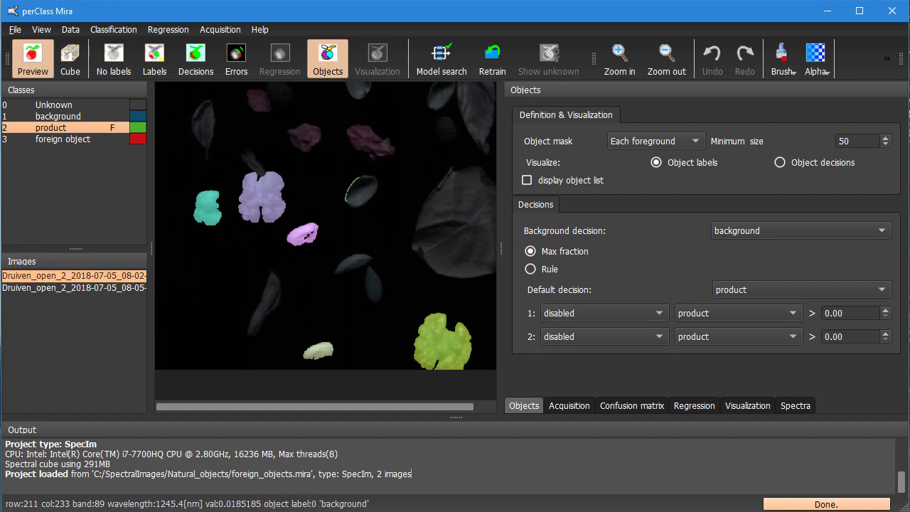
pyautogui.click(786, 162)
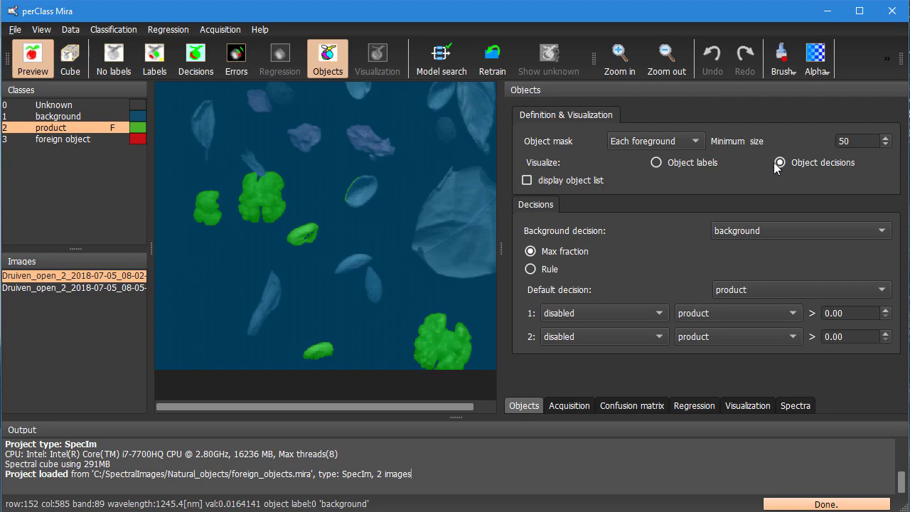
pyautogui.click(697, 162)
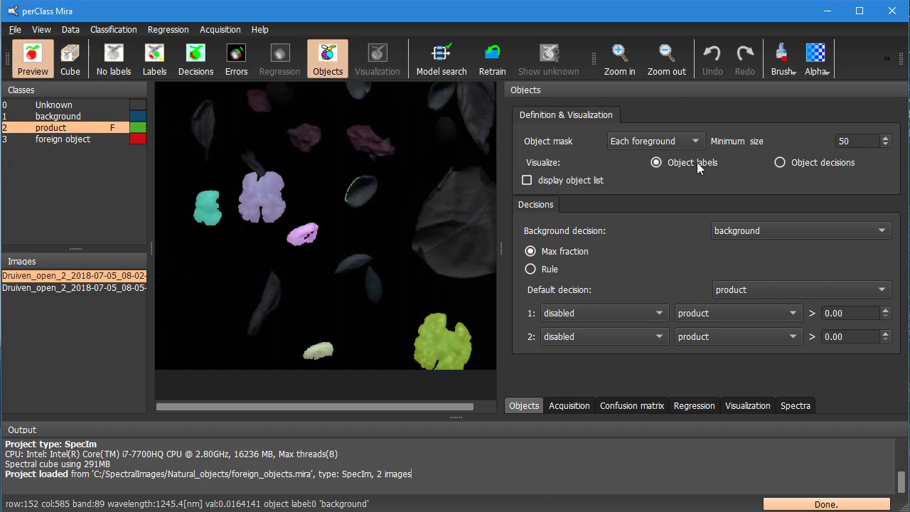
pyautogui.click(789, 161)
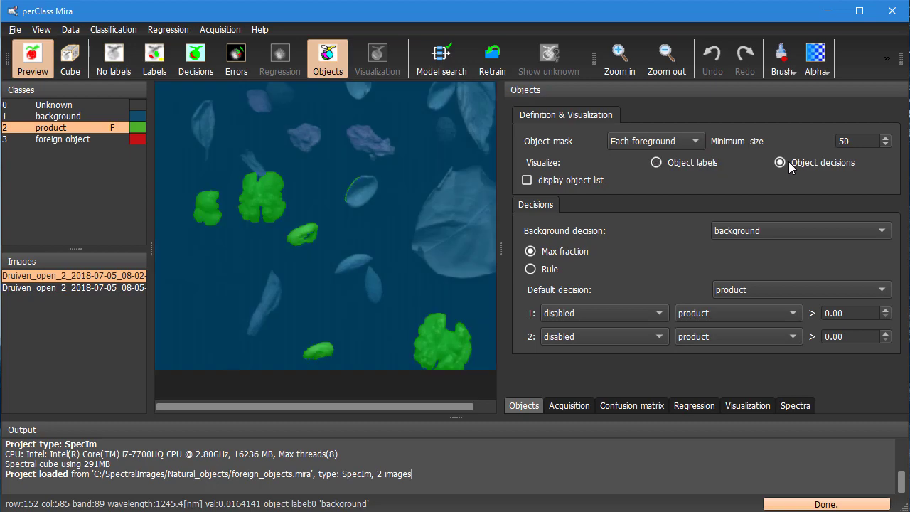
# Set foreign object as foreground, colour objects by Object labels, and load the second image
pyautogui.rightClick(82, 137)
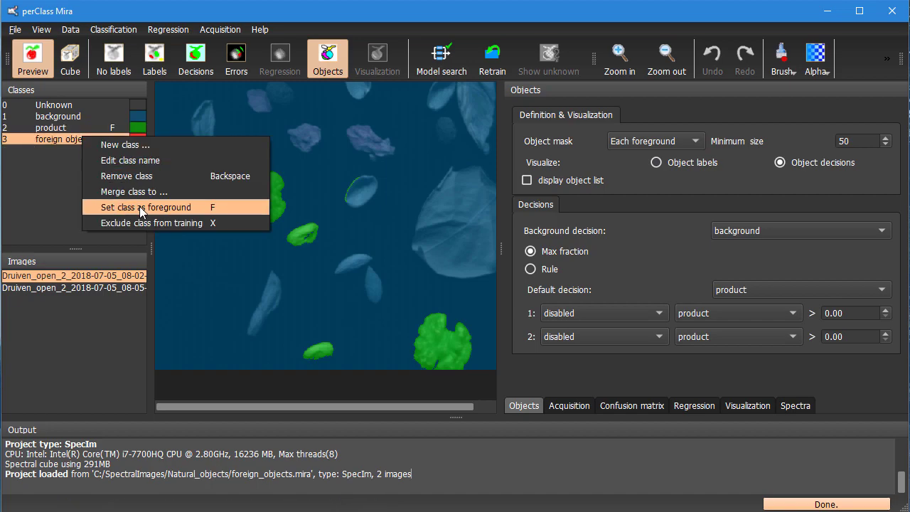
pyautogui.click(140, 206)
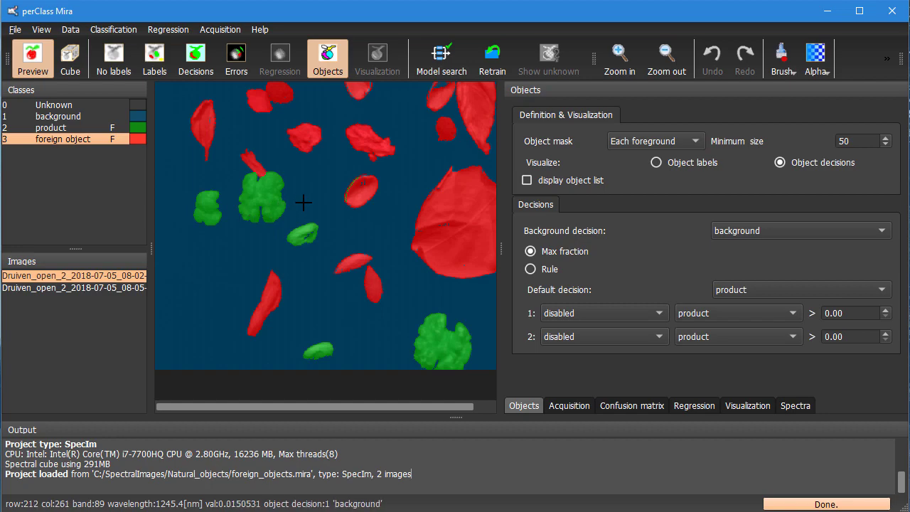
pyautogui.click(669, 165)
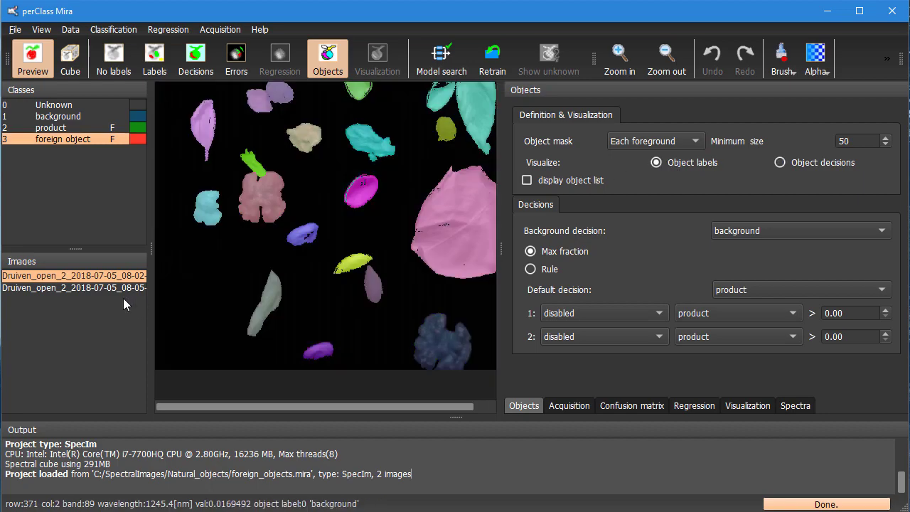
pyautogui.doubleClick(97, 287)
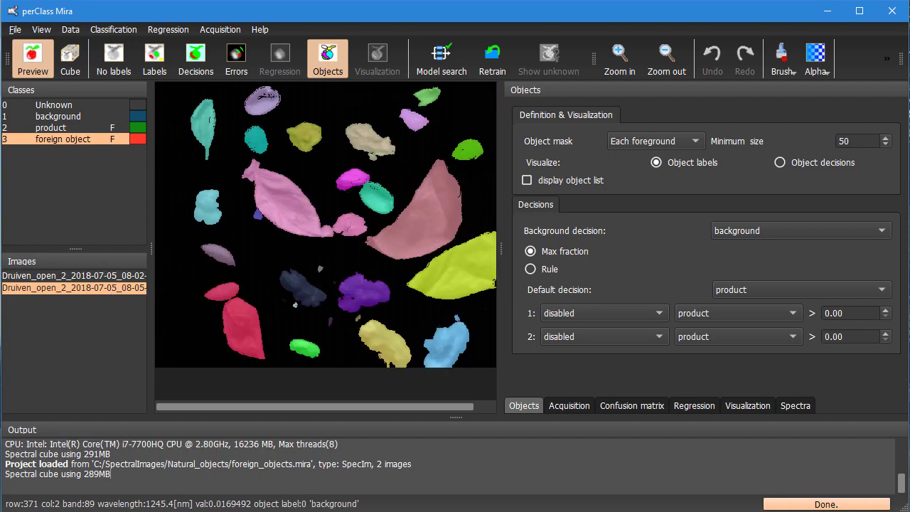
# Check the second image's decision colouring, then return to the per-object label view
pyautogui.click(196, 57)
pyautogui.scroll(3, 348, 334)
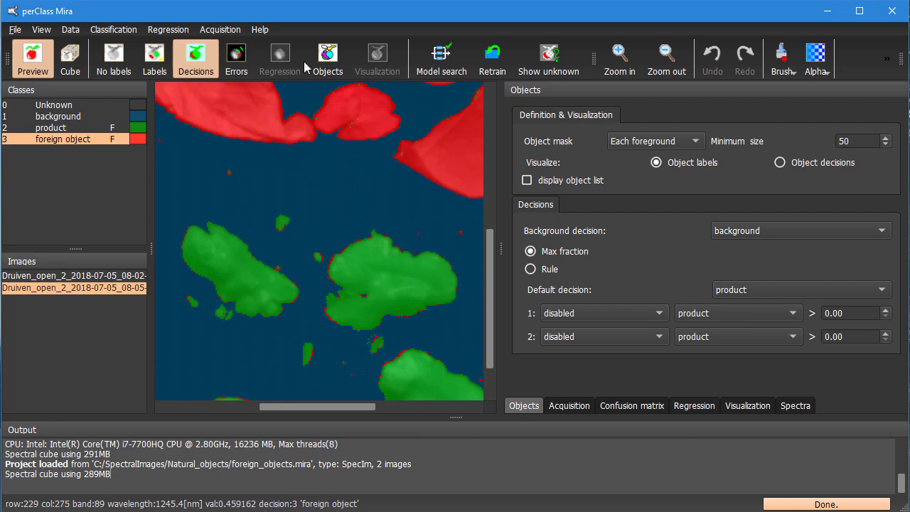
pyautogui.click(326, 71)
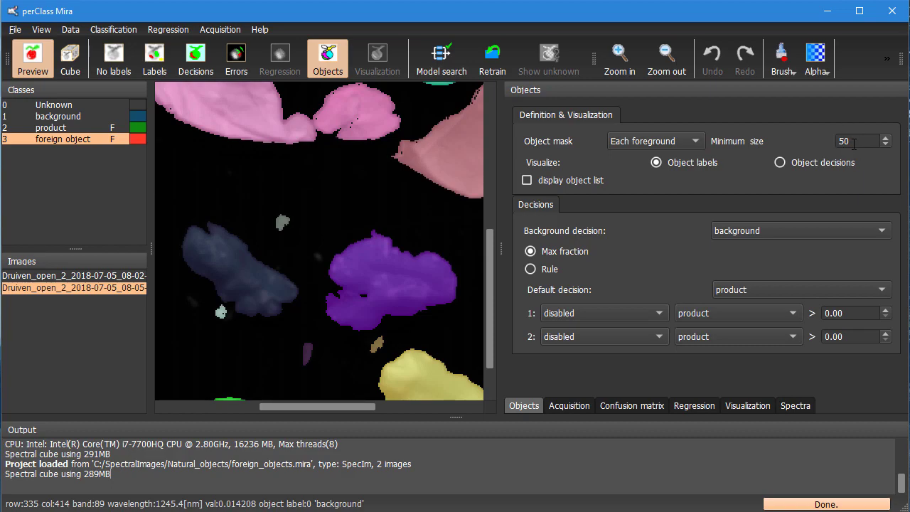
# Set the minimum object size to 91 pixels, stepping down to 1 then up by tens
pyautogui.click(854, 141)
pyautogui.press('Down')
pyautogui.press('Down')
pyautogui.press('Down')
pyautogui.press('Down')
pyautogui.press('Down')
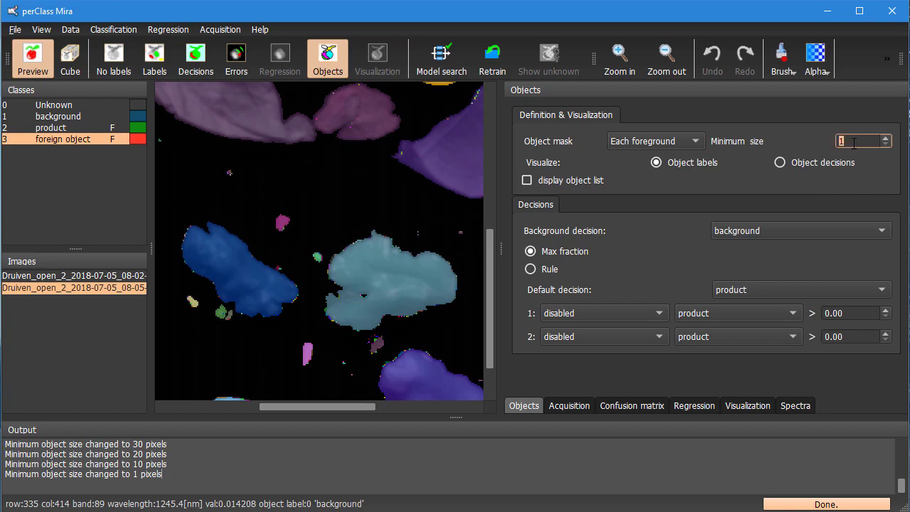
pyautogui.press('pageup')
pyautogui.press('pageup')
pyautogui.press('pageup')
pyautogui.press('pageup')
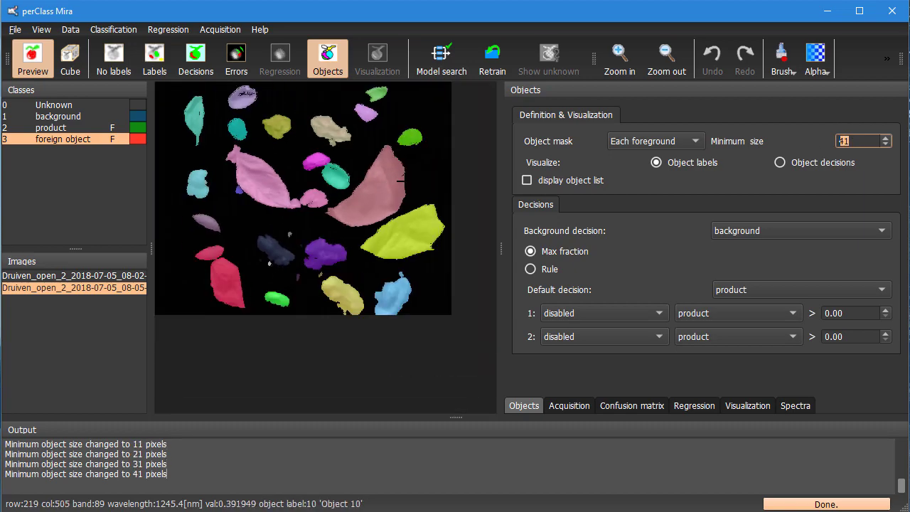
pyautogui.scroll(2, 857, 143)
pyautogui.scroll(2, 857, 142)
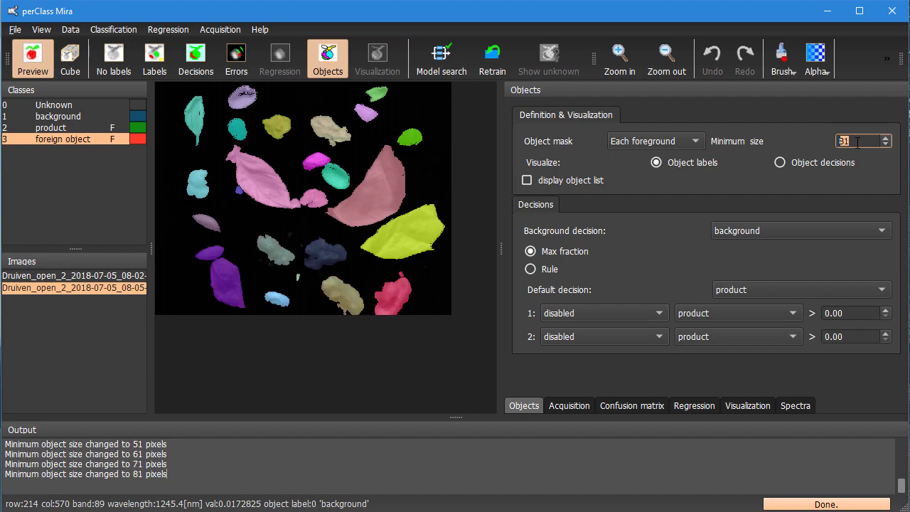
pyautogui.scroll(1, 857, 142)
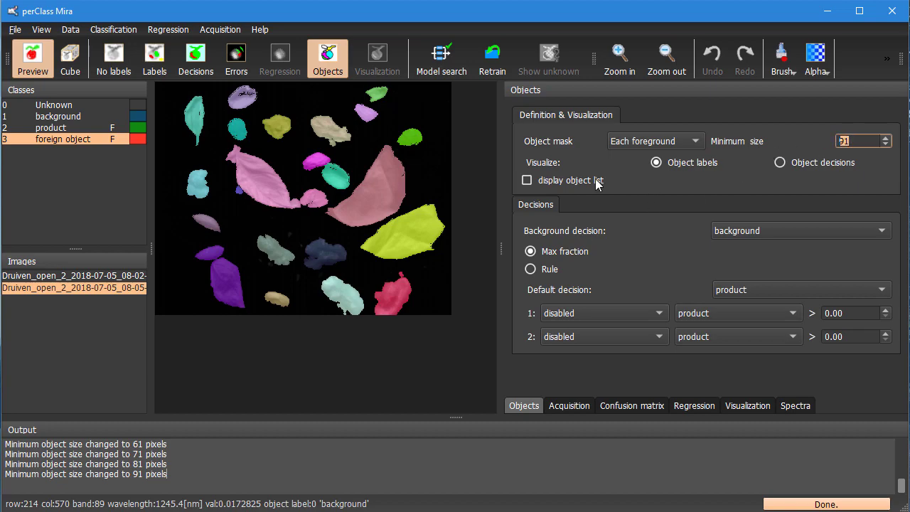
# Enable 'display object list' and dock the Output panel under the object settings
pyautogui.click(528, 179)
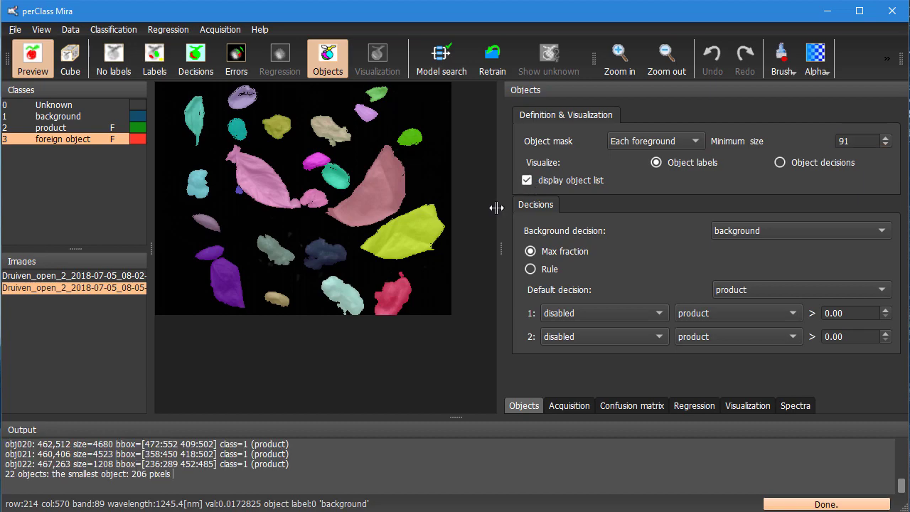
pyautogui.moveTo(480, 429); pyautogui.dragTo(630, 419)
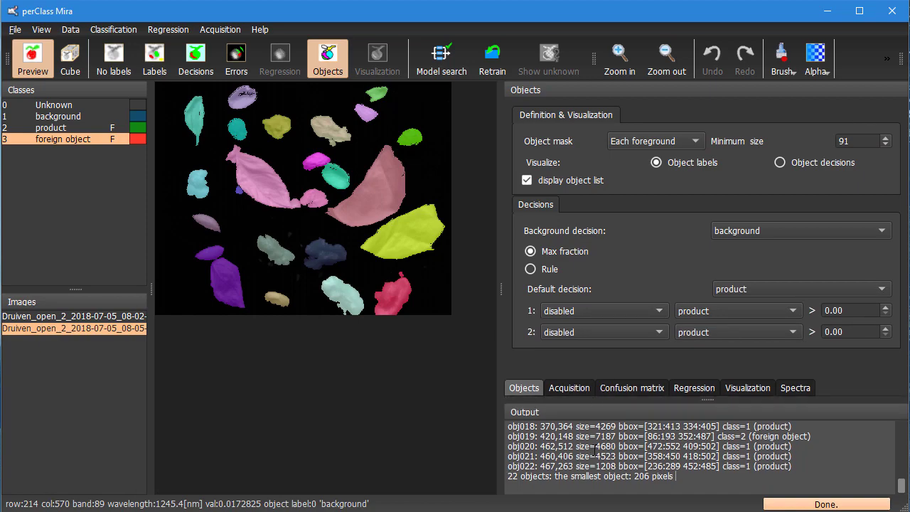
pyautogui.scroll(8, 553, 446)
pyautogui.scroll(-5, 552, 447)
pyautogui.scroll(-1, 553, 447)
# Highlight obj019's position, bounding box, class number and 7187-pixel size in the list
pyautogui.moveTo(541, 436); pyautogui.dragTo(616, 436)
pyautogui.click(646, 437)
pyautogui.keyDown('shift'); pyautogui.click(713, 437); pyautogui.keyUp('shift')
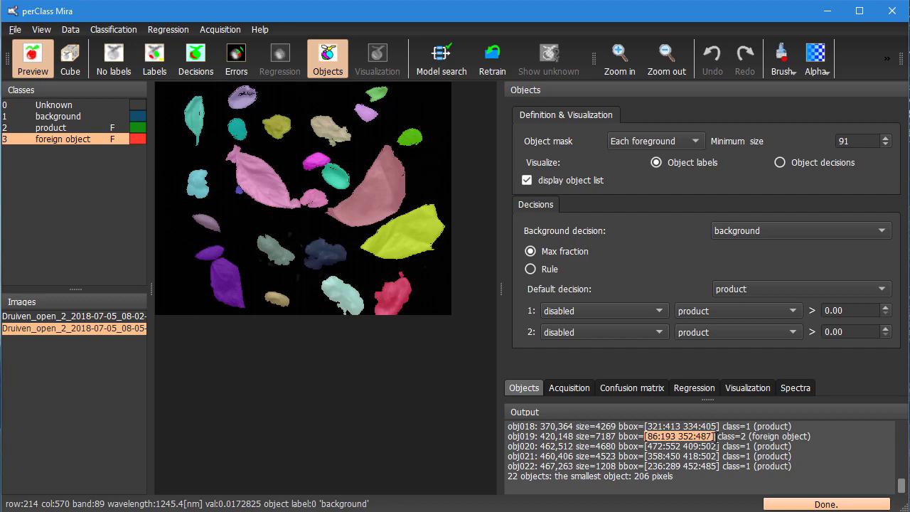
pyautogui.doubleClick(744, 437)
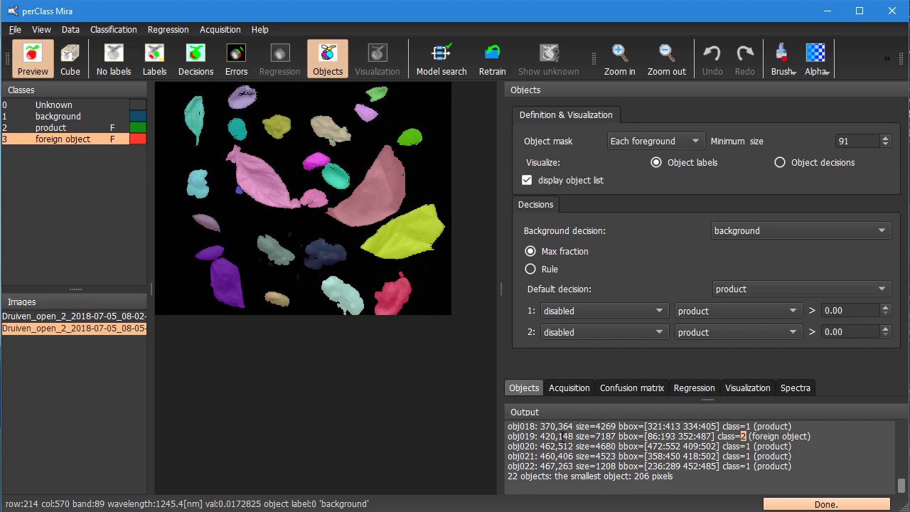
pyautogui.click(608, 436)
pyautogui.doubleClick(608, 436)
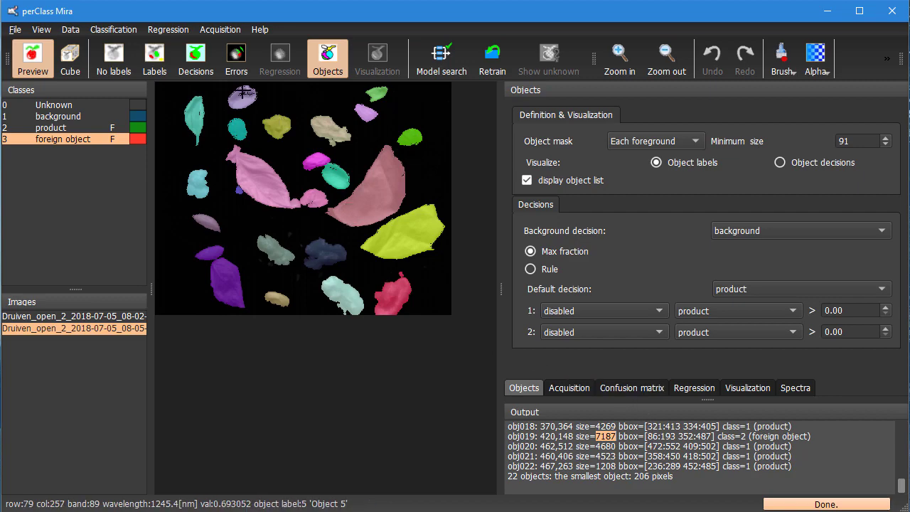
# Switch to Decisions view: red foreign objects, green product on blue background
pyautogui.click(202, 73)
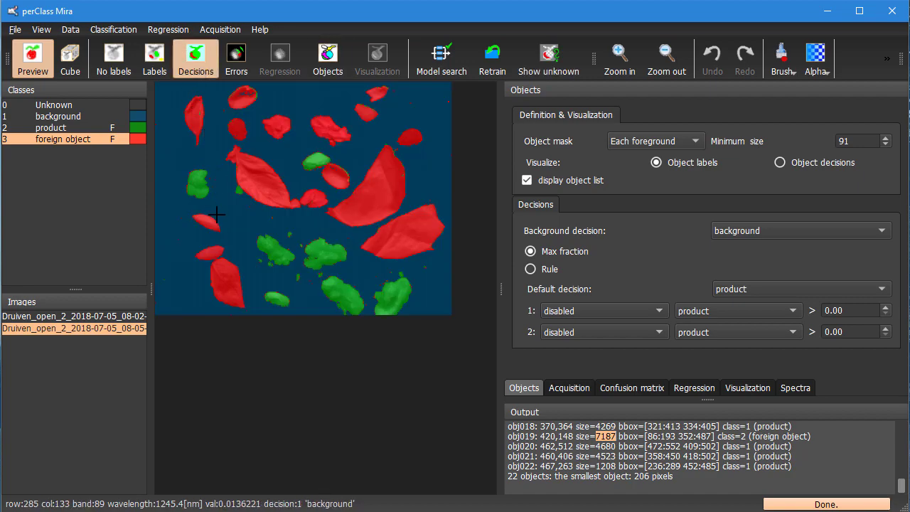